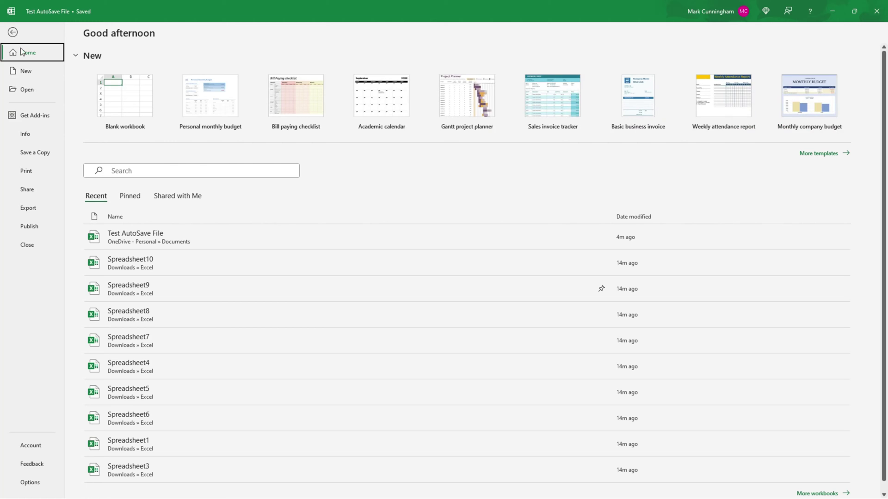
Step: Preview the 4:02 PM version in Version History, then return to the current 4:05 PM version
left_click(27, 133)
left_click(102, 214)
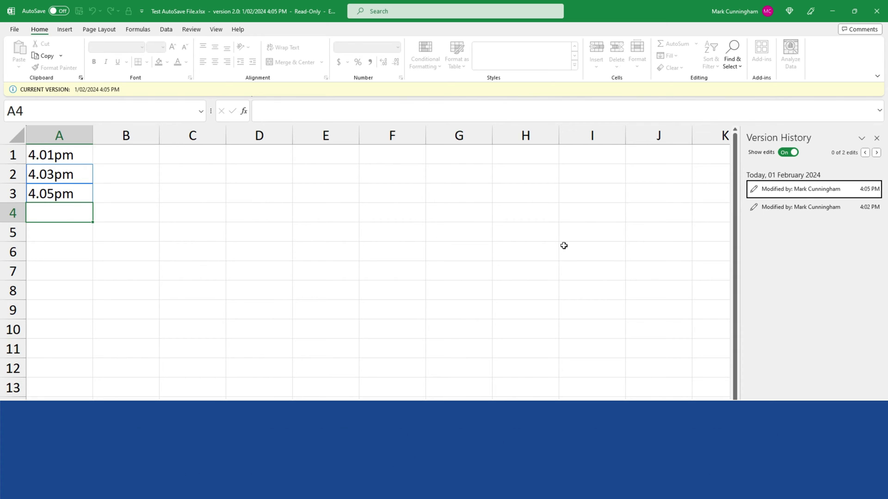
left_click(797, 210)
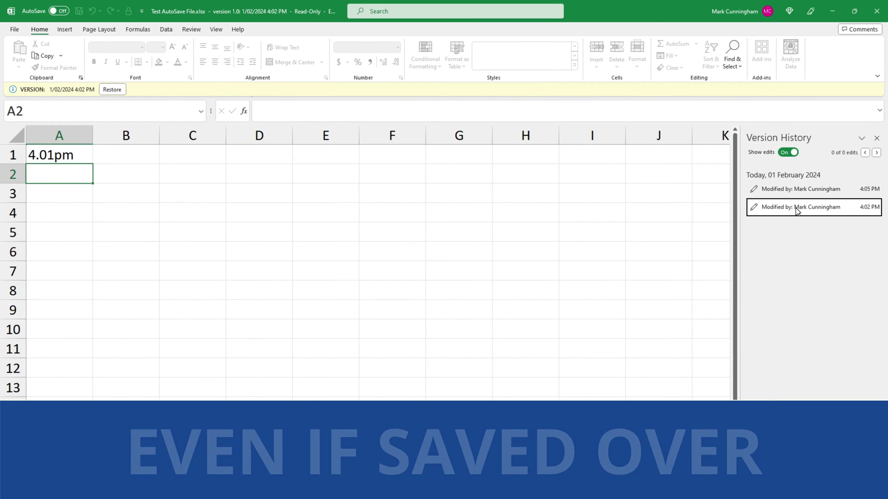
left_click(795, 189)
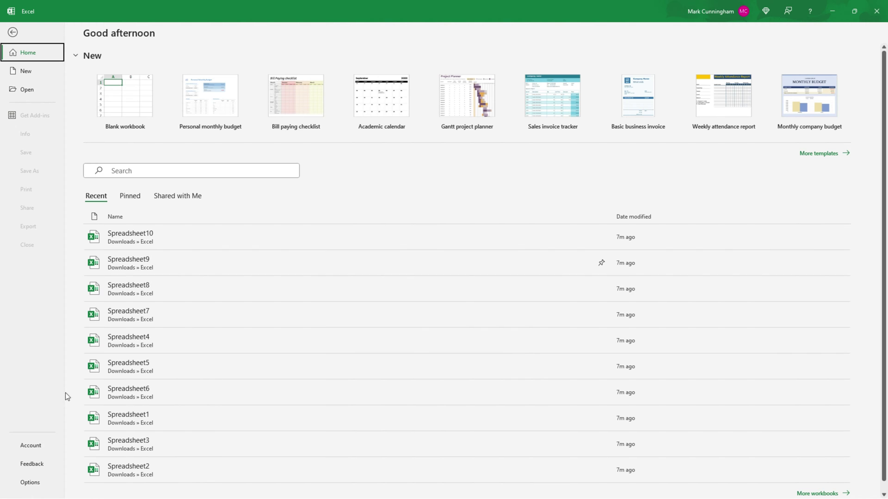
Step: Turn off 'Save to Computer by default' in Excel's Save options and apply the change
left_click(37, 483)
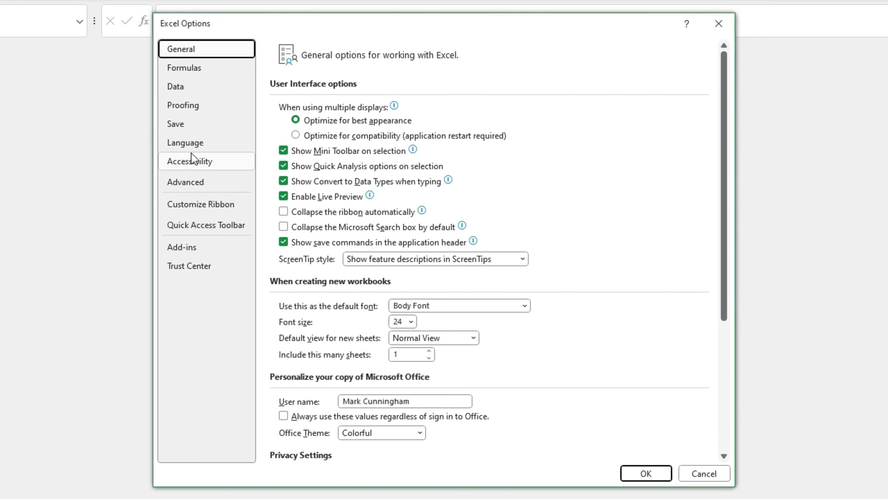
left_click(197, 123)
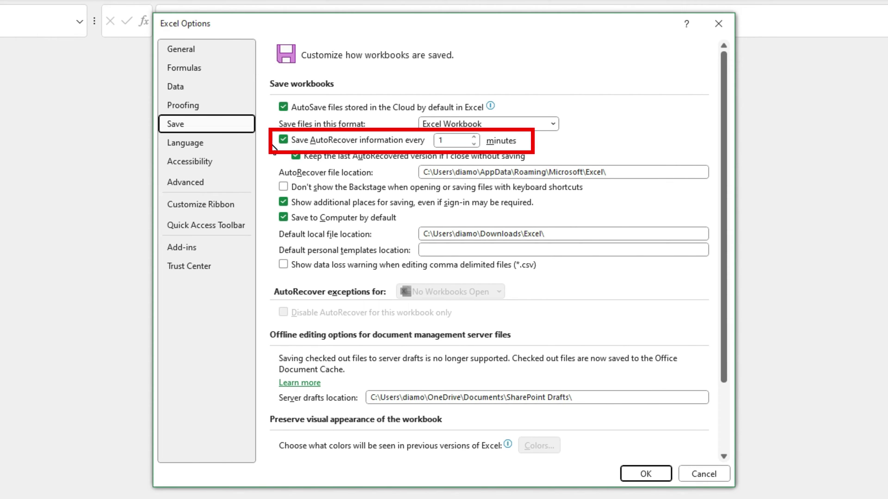
left_click(283, 218)
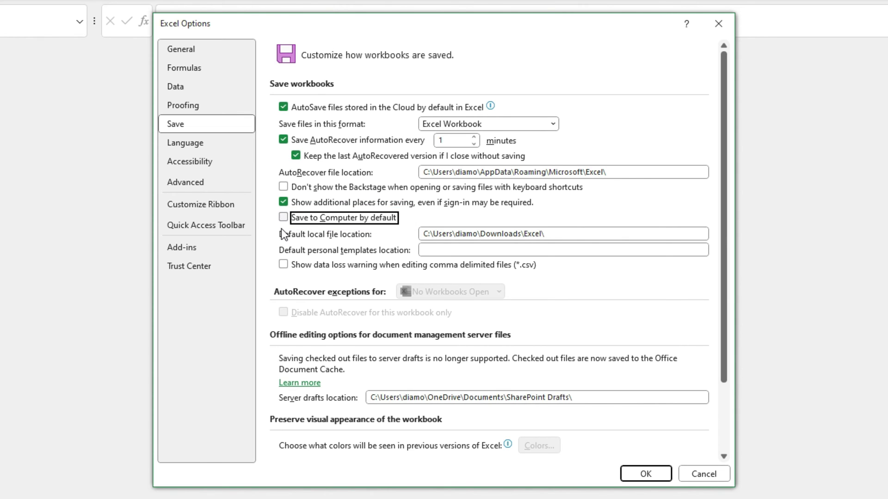
left_click(653, 474)
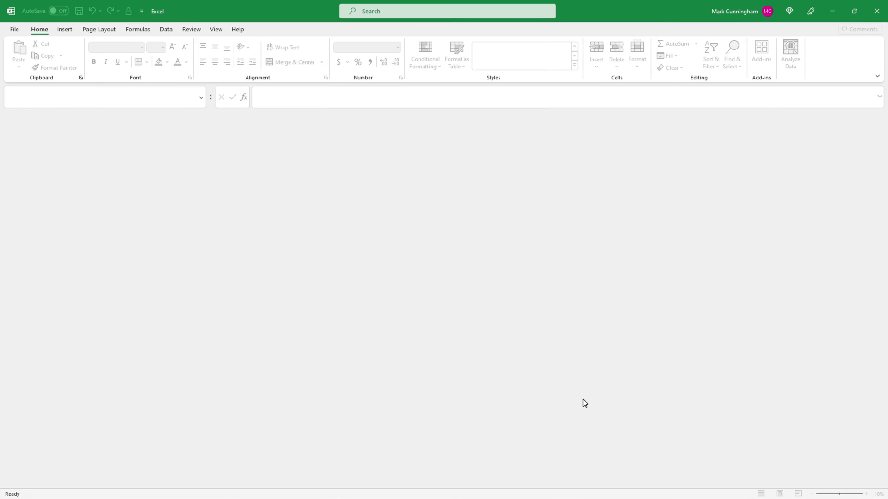
Step: Check that 'Turn on all connected experiences' is on in the Account privacy settings, then close them
left_click(14, 30)
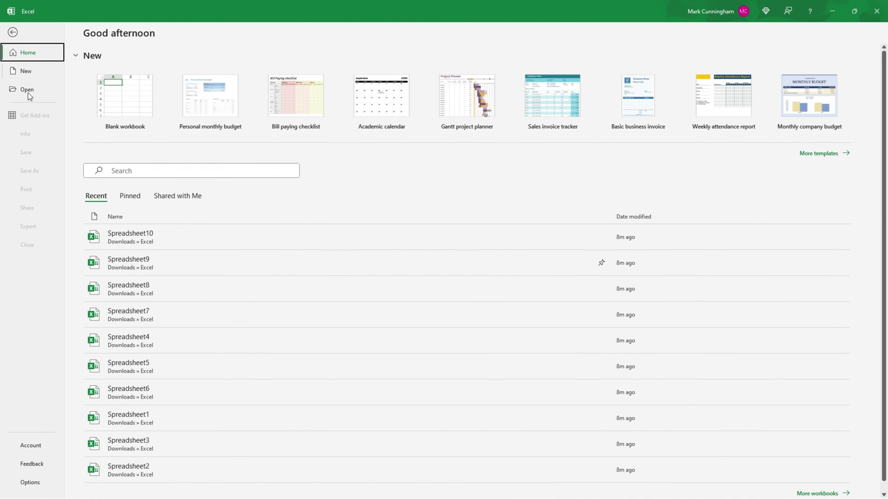
left_click(31, 445)
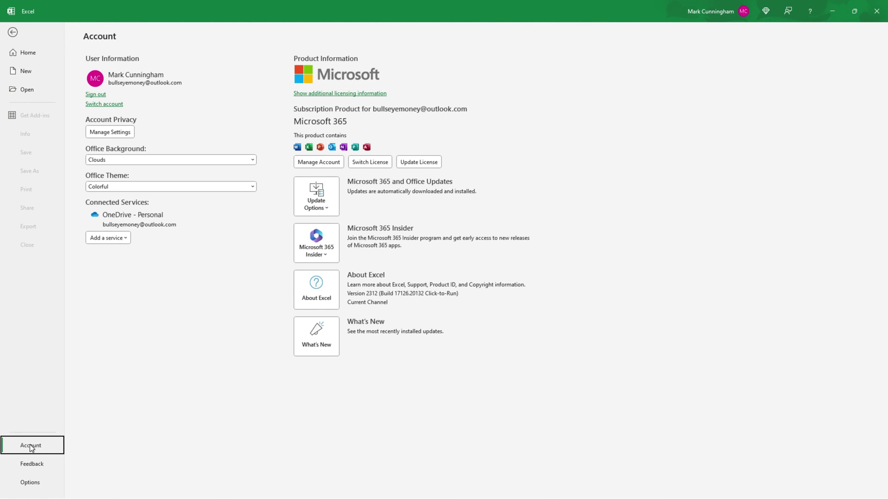
left_click(121, 132)
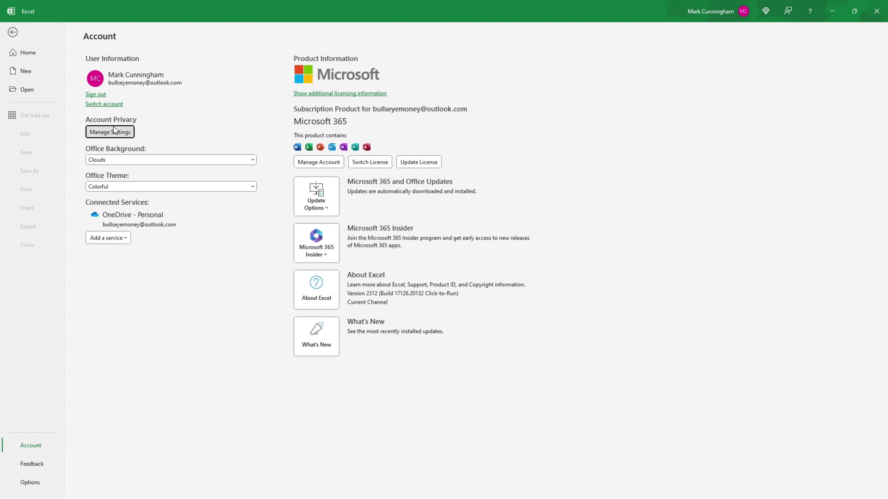
left_click_drag(698, 101, 698, 290)
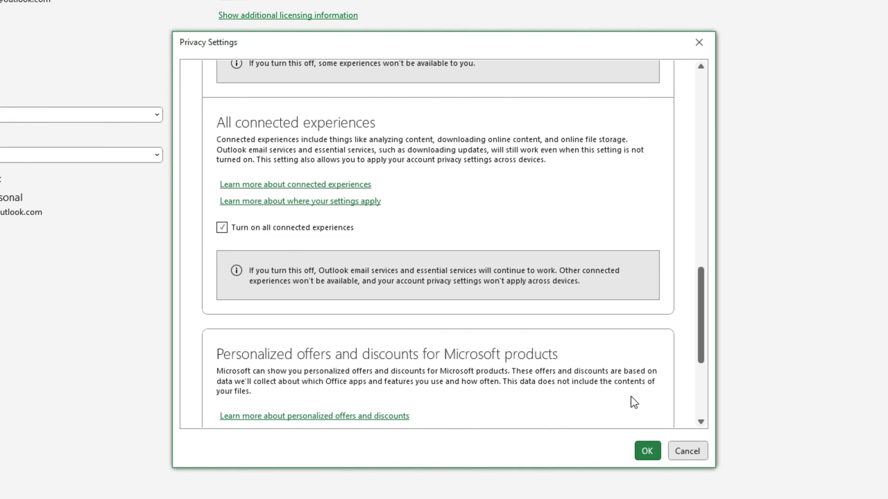
left_click(650, 453)
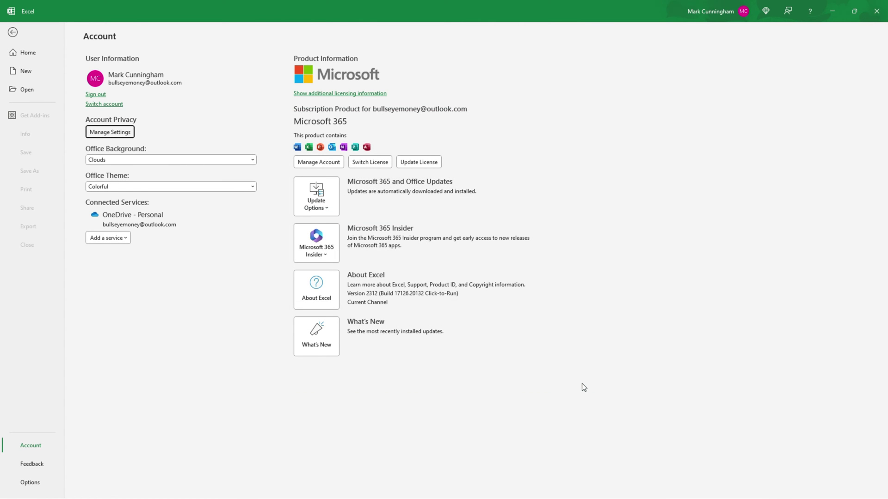
Step: Create a blank workbook, enter 4.01pm in cell A1, and start saving it
left_click(35, 52)
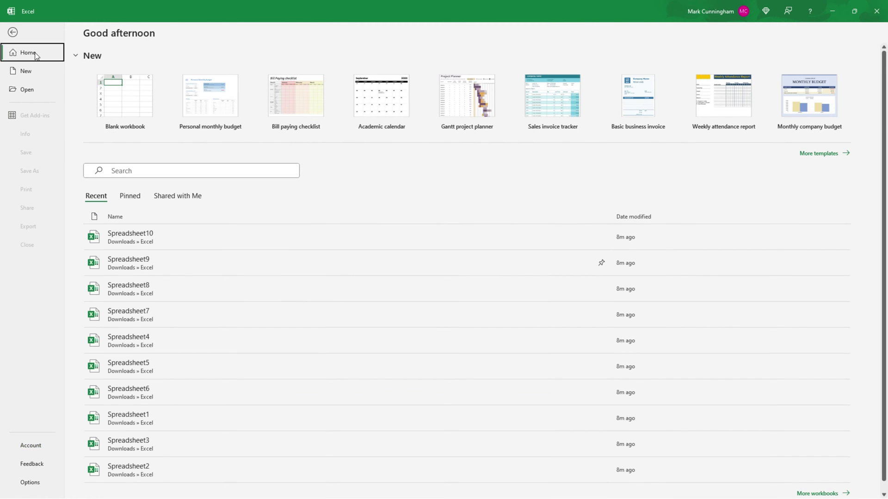
left_click(129, 100)
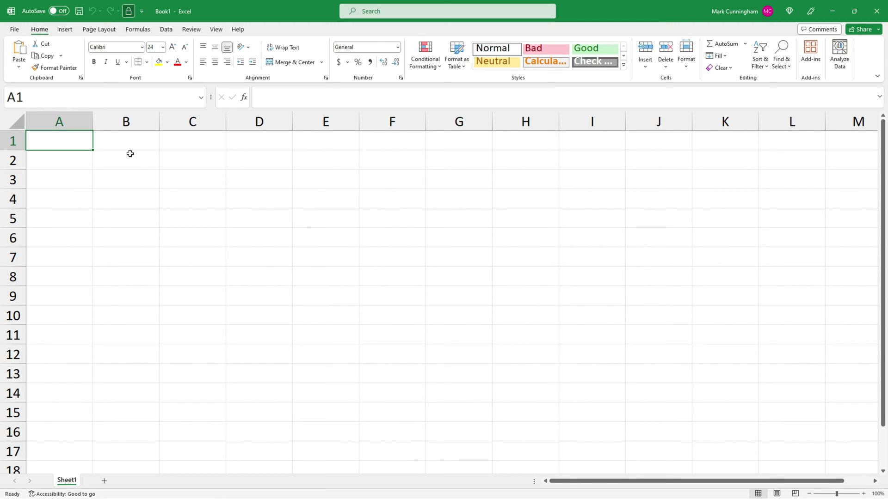
type("4.01pm")
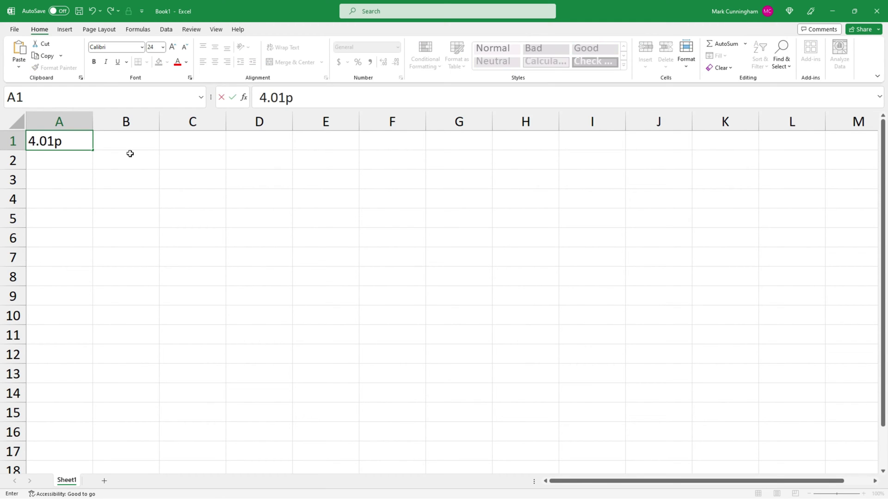
key("Return")
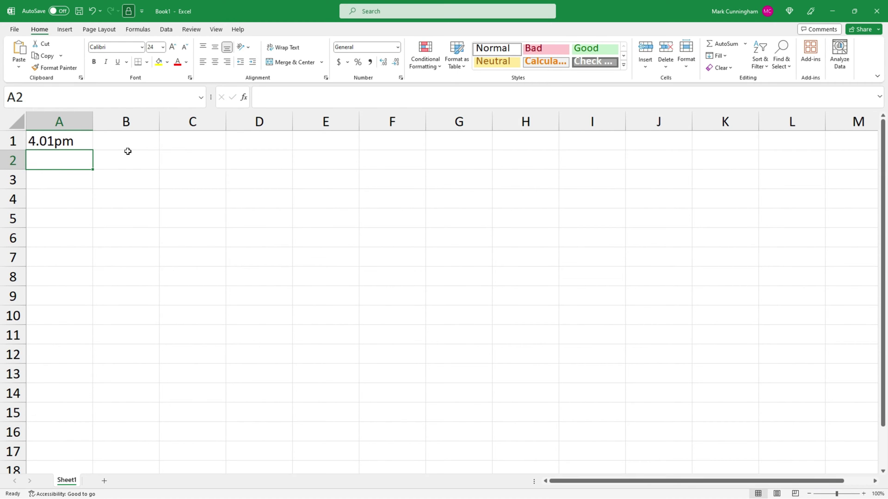
left_click(80, 11)
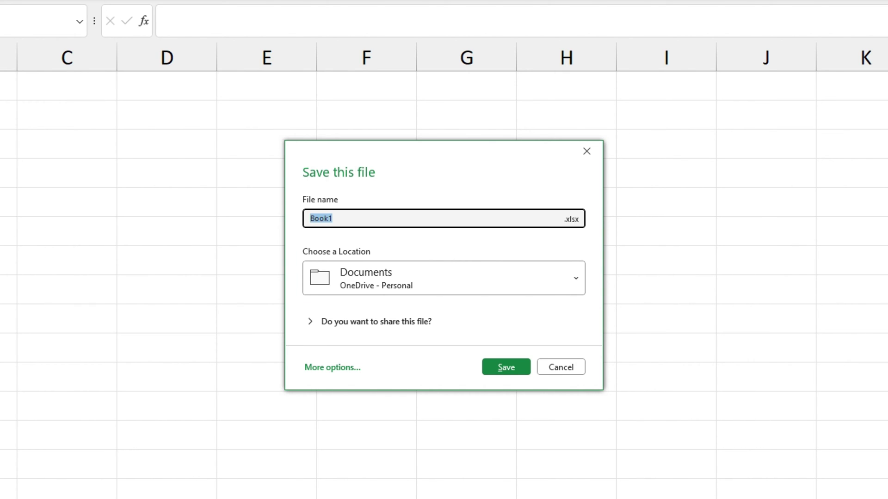
Step: Save the workbook as 'Test AutoSave File' in Documents (OneDrive - Personal)
type("Test AutoSave File")
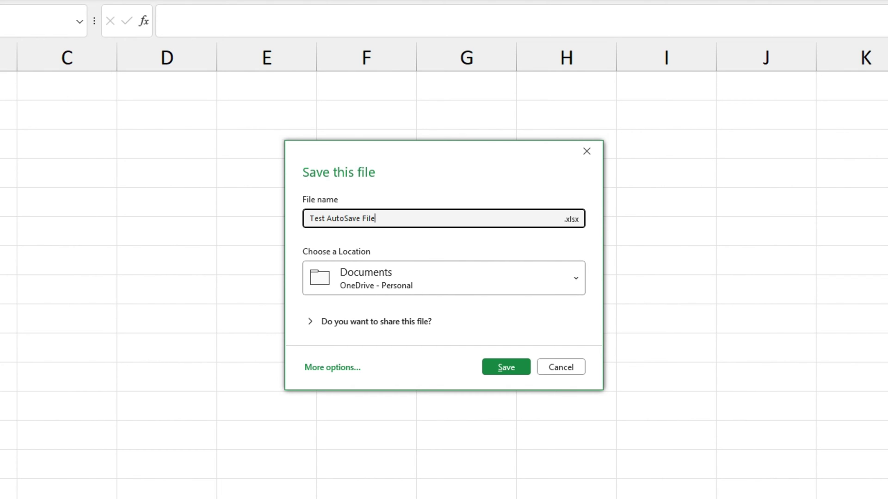
left_click(515, 370)
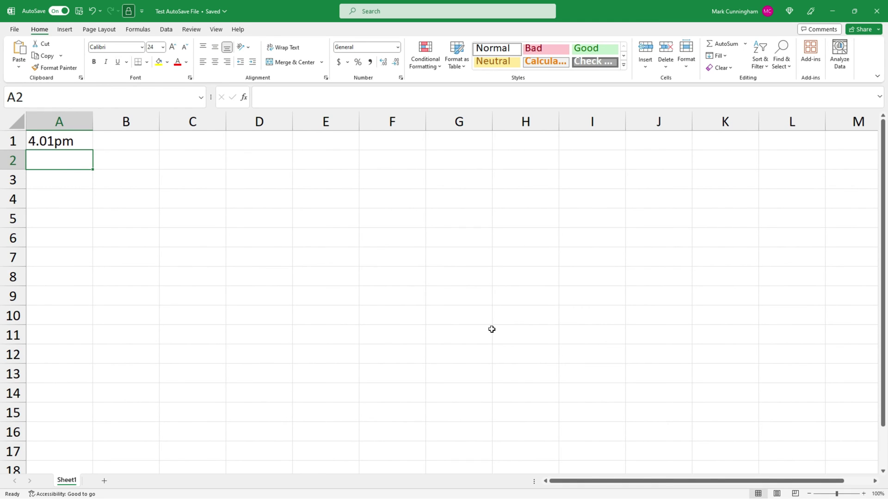
Step: Enter 4.03pm in cell A2 and save the workbook
type("4.03pm")
key("Return")
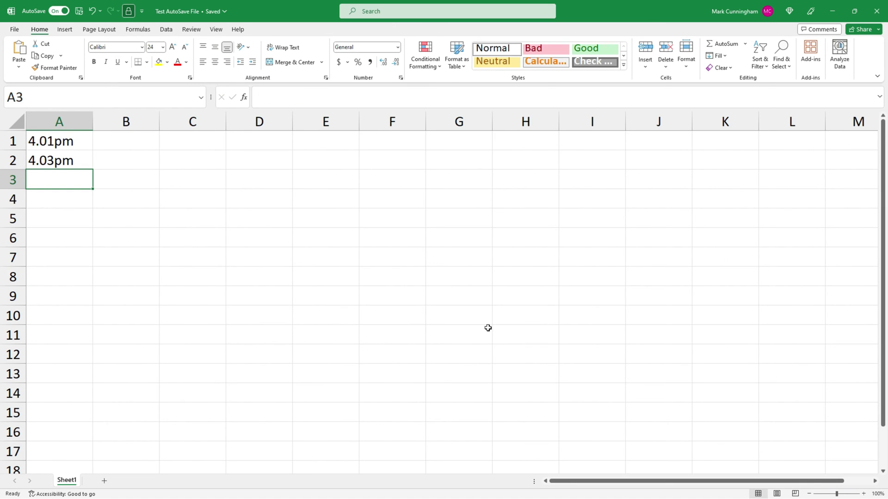
left_click(79, 12)
Step: Enter 4.05pm in cell A3, save again, and select cell B3
type("4.05pm")
key("Return")
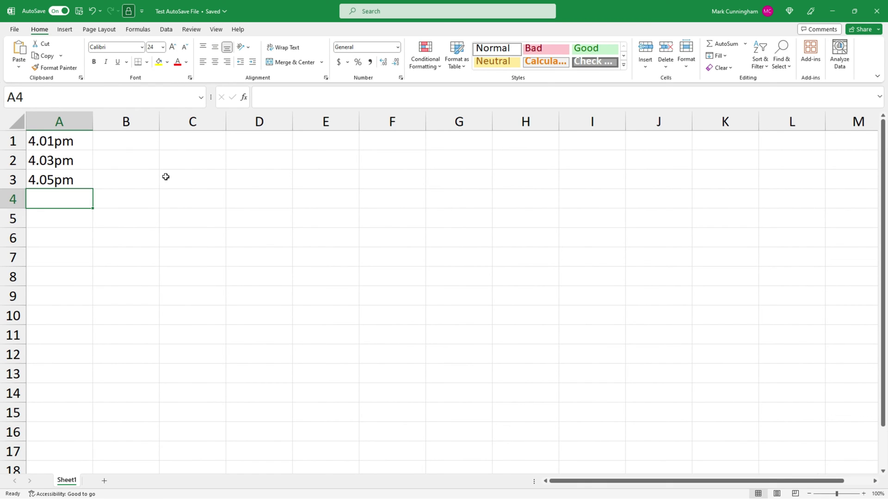
left_click(79, 14)
left_click(139, 175)
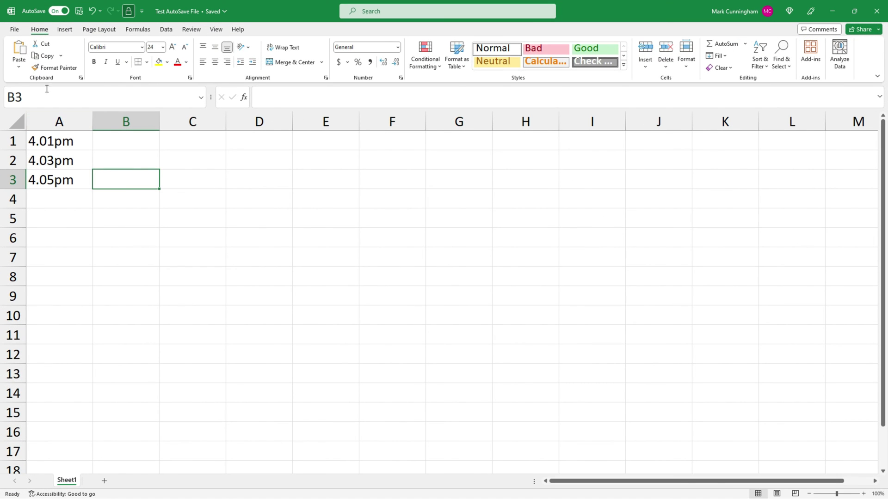
Step: Open Version History from File > Info to list the 4:05 PM and 4:02 PM versions
left_click(14, 30)
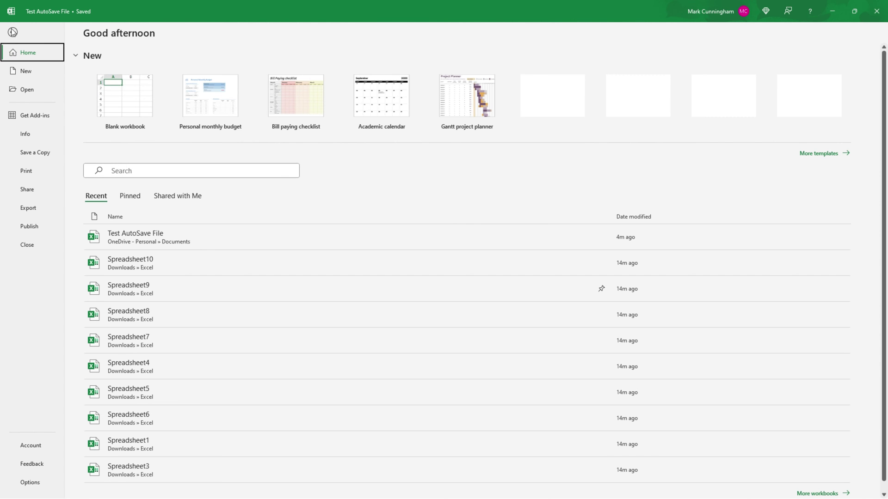
left_click(27, 132)
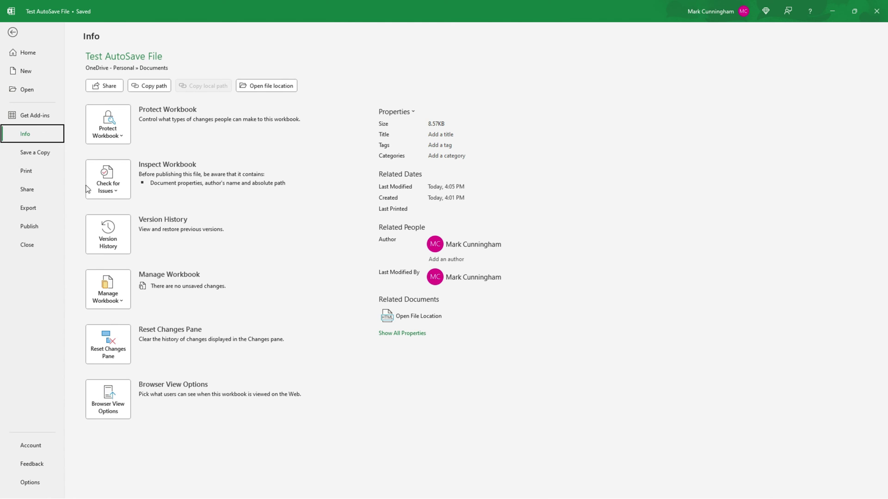
left_click(106, 237)
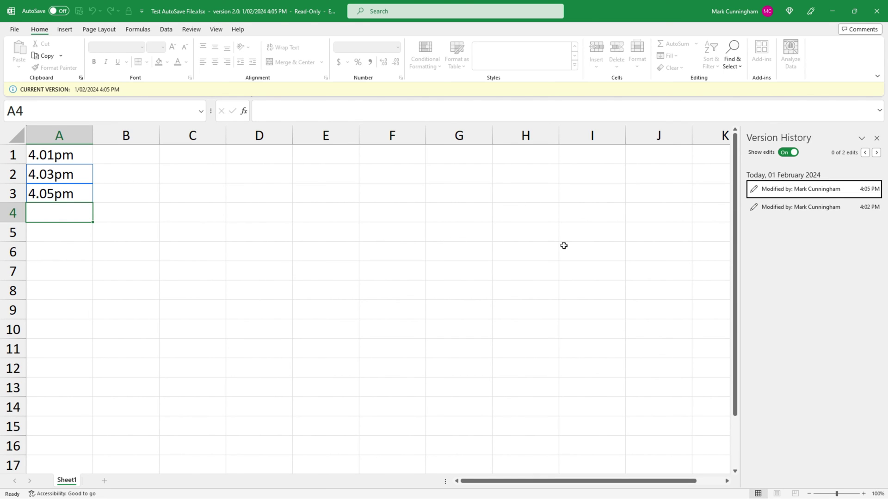
Step: Compare the 4:02 PM and 4:05 PM versions, then restore 4:02 PM, leaving only 4.01pm in A1
left_click(798, 211)
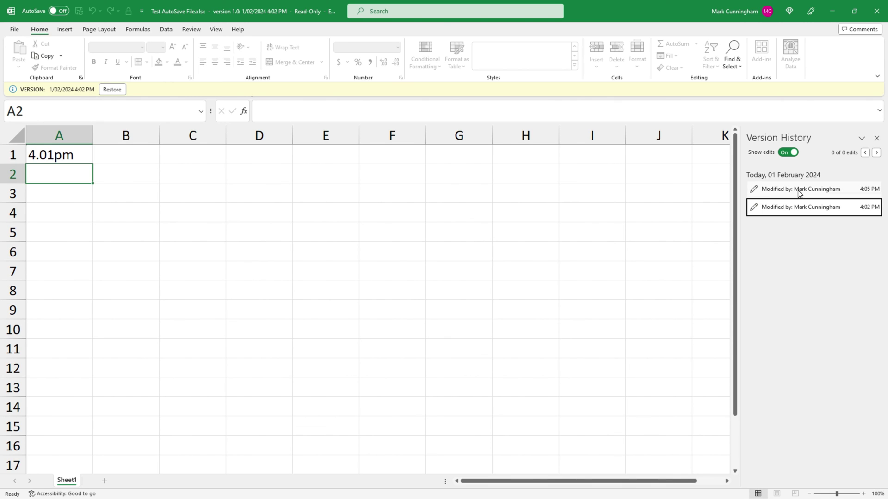
left_click(798, 192)
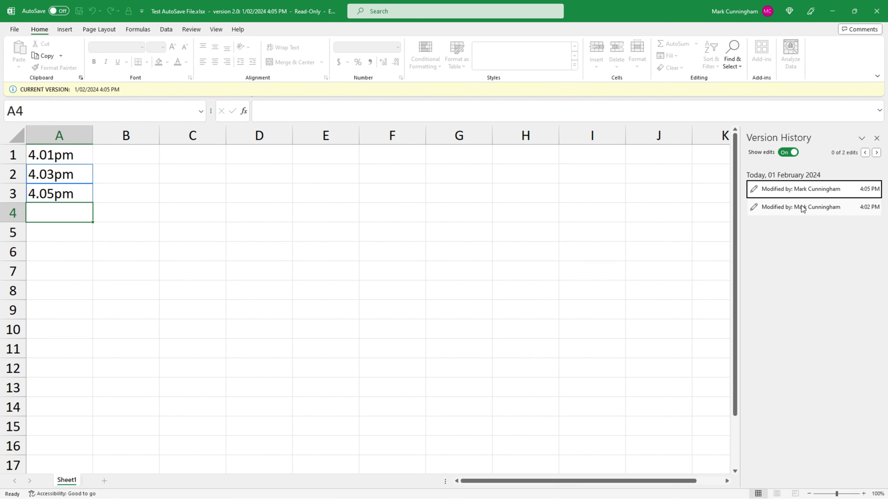
left_click(800, 209)
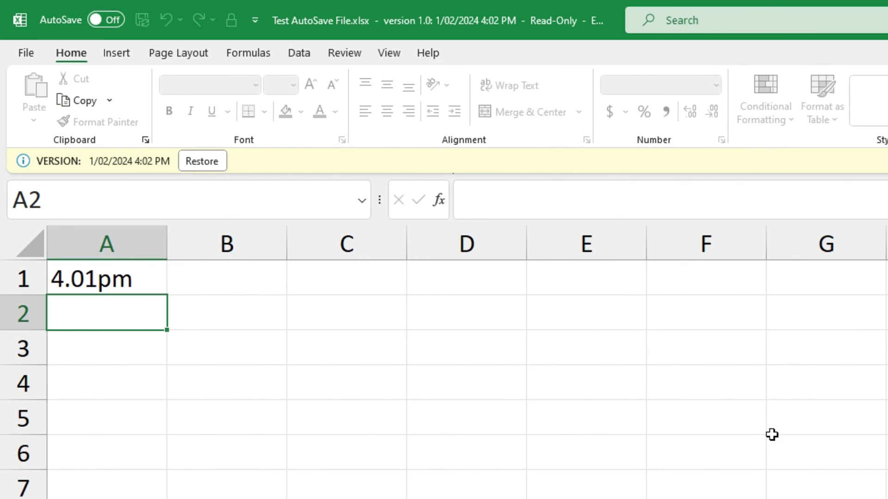
left_click(201, 161)
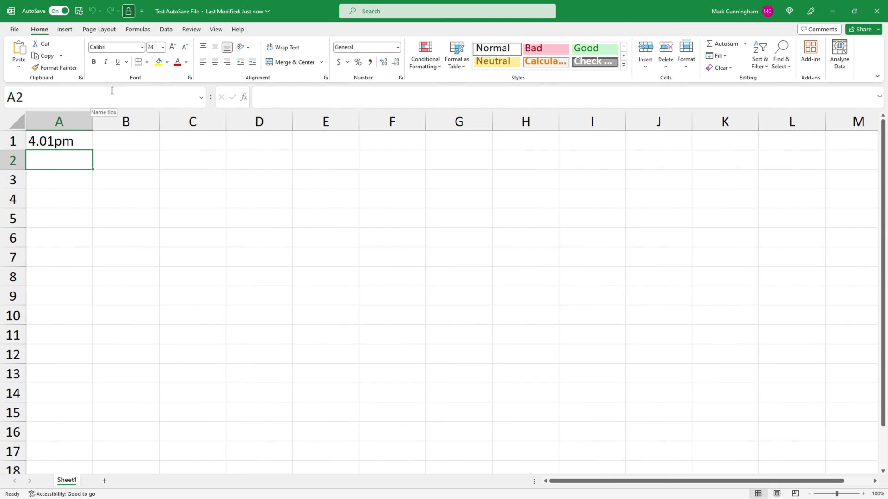